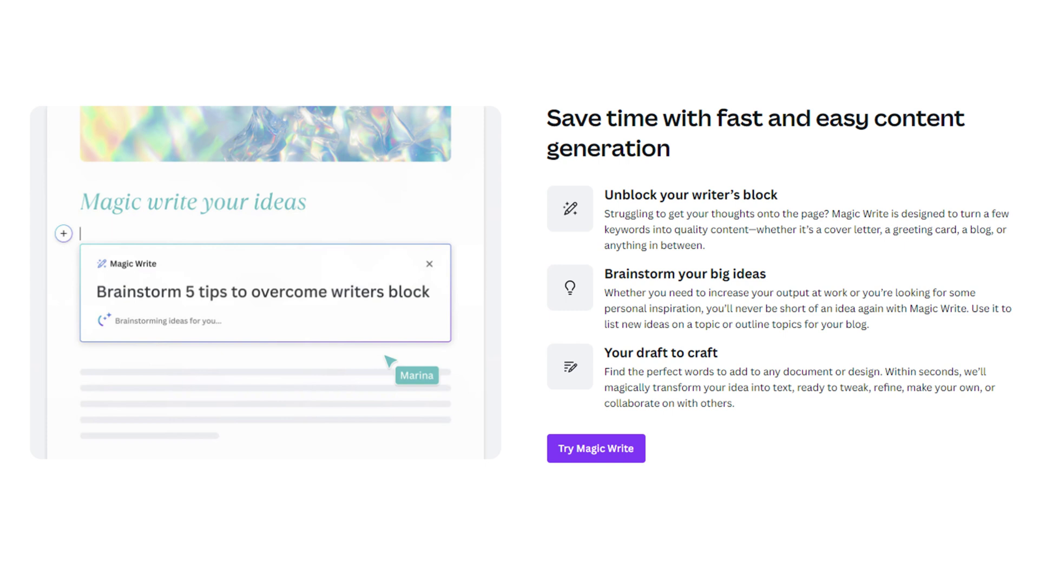
Create a blank Canva Doc from the Magic Write page and bring up the + insert list on its first line
scroll(520, 292, down, 10)
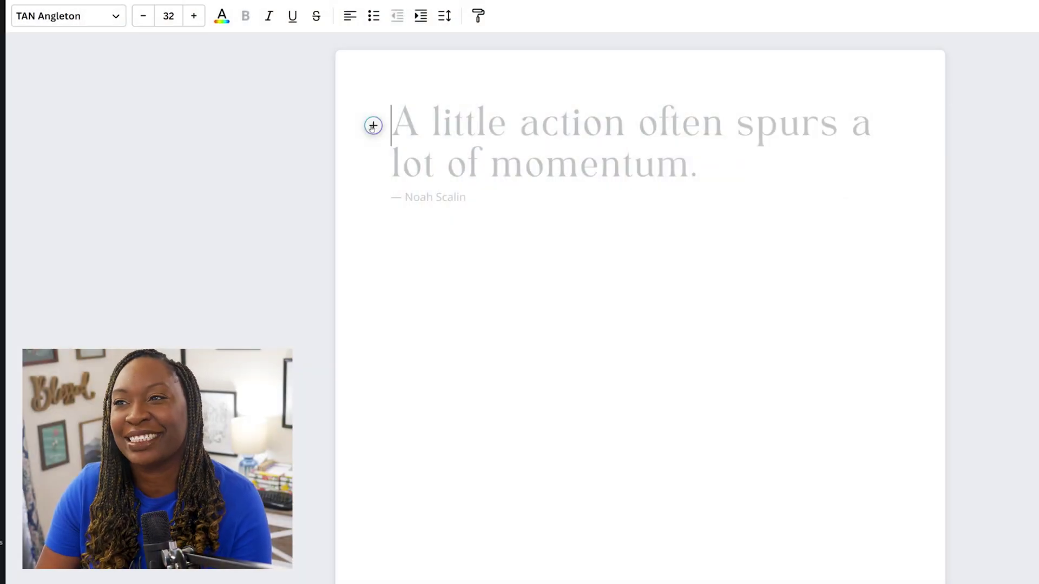
click(373, 126)
Generate Magic Write text from the prompt '10 ideas for celebrating the Christmas holiday on a budget'
click(469, 218)
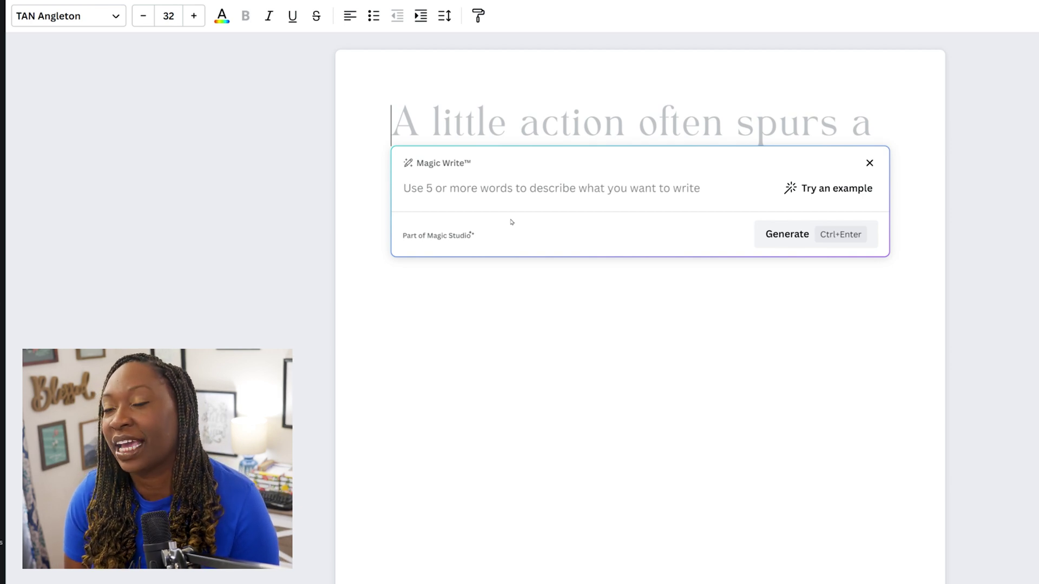
text(10 )
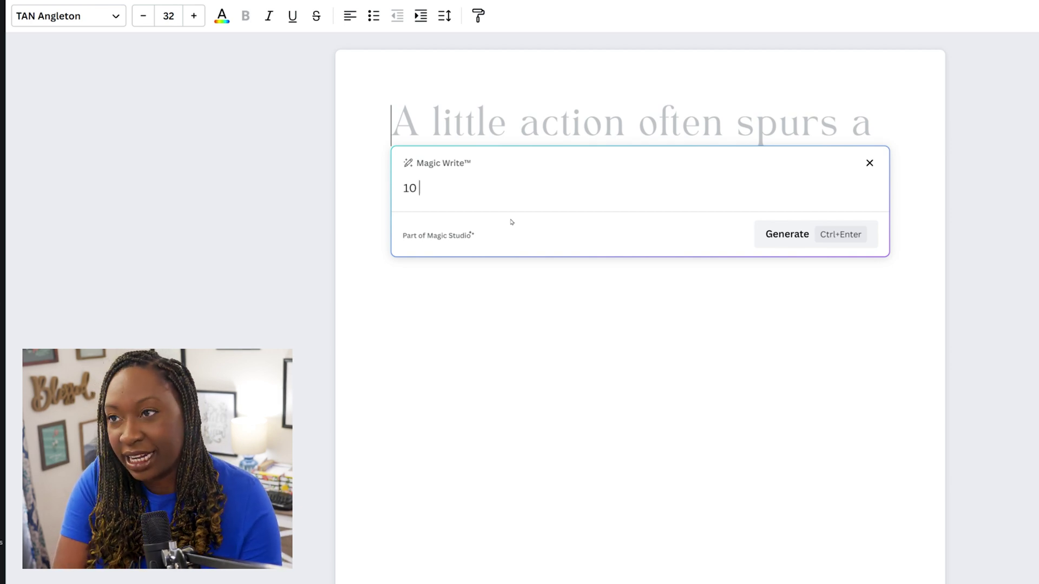
text(ideas for )
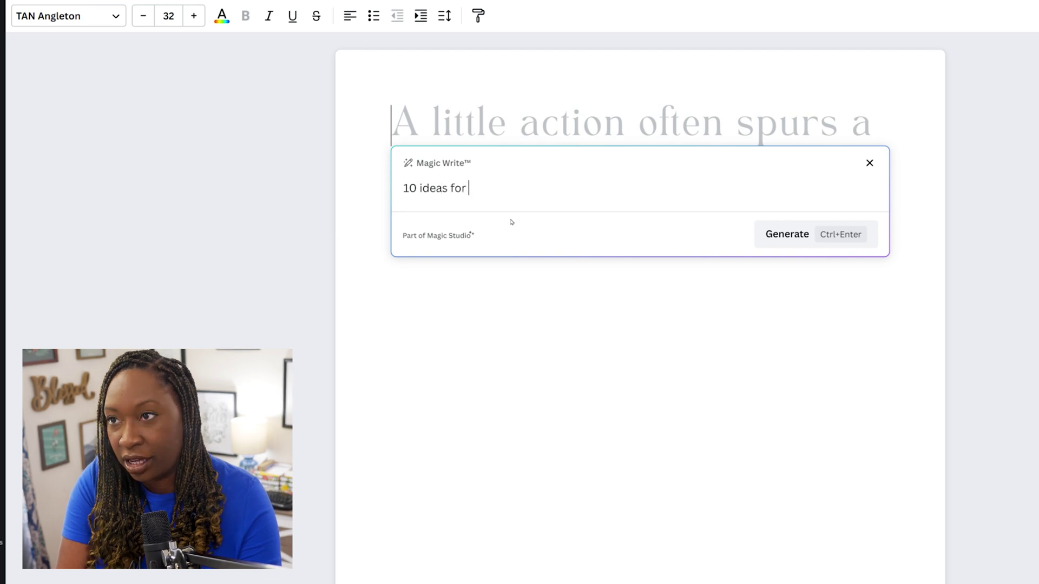
text(celebrating )
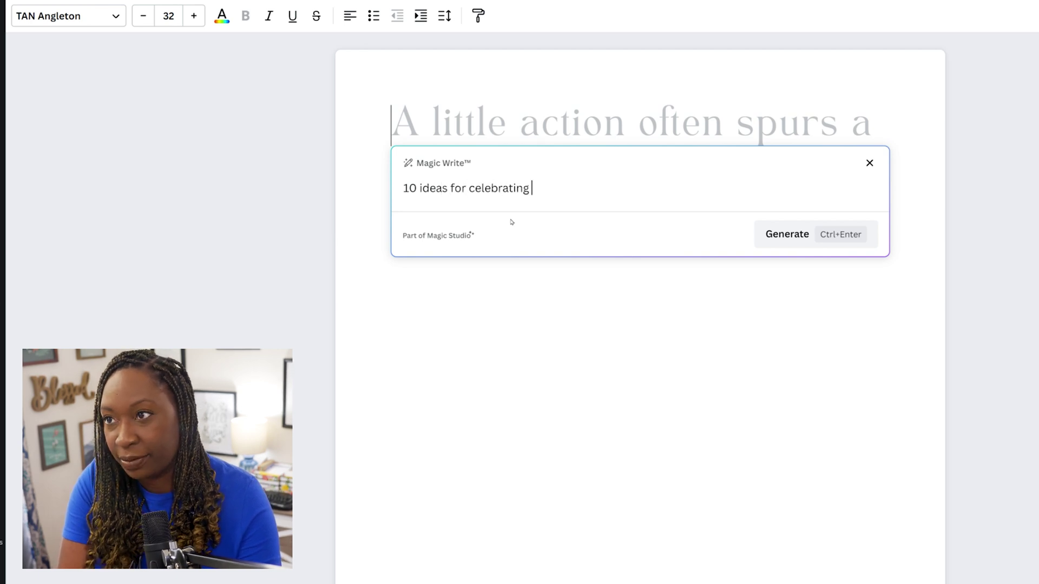
text(the Christmas )
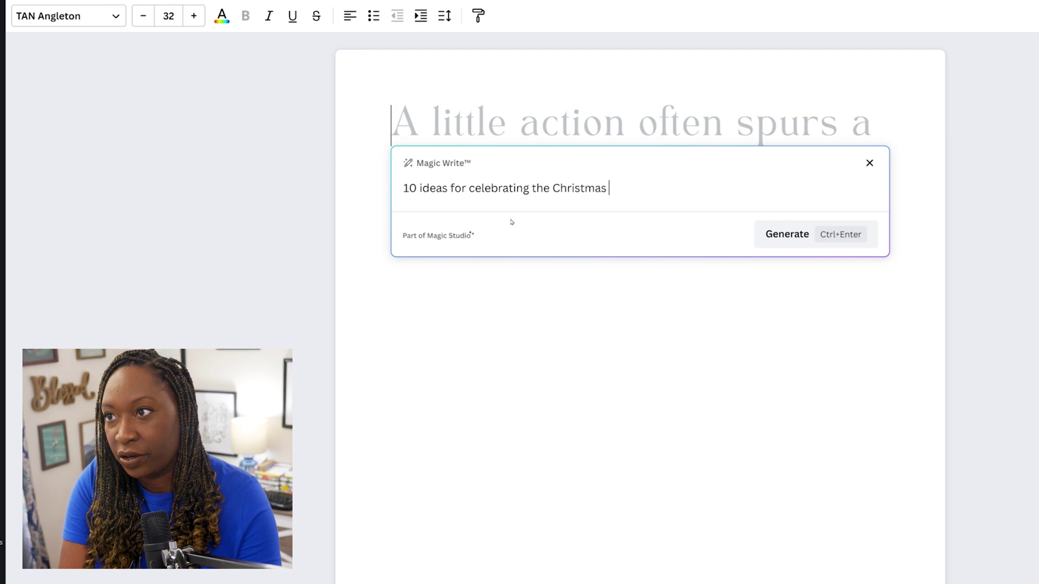
text(holiday on a budget)
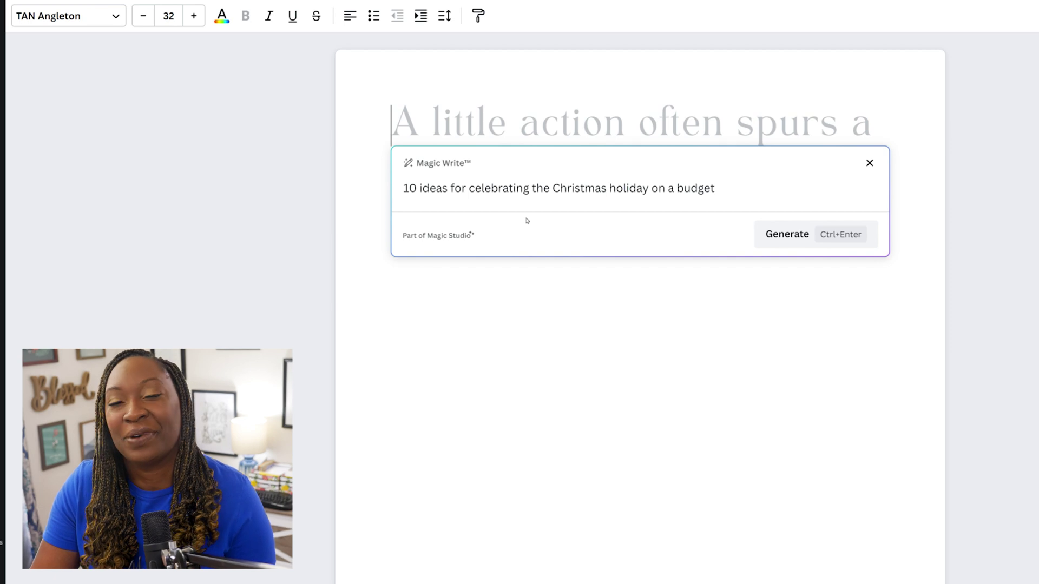
click(780, 242)
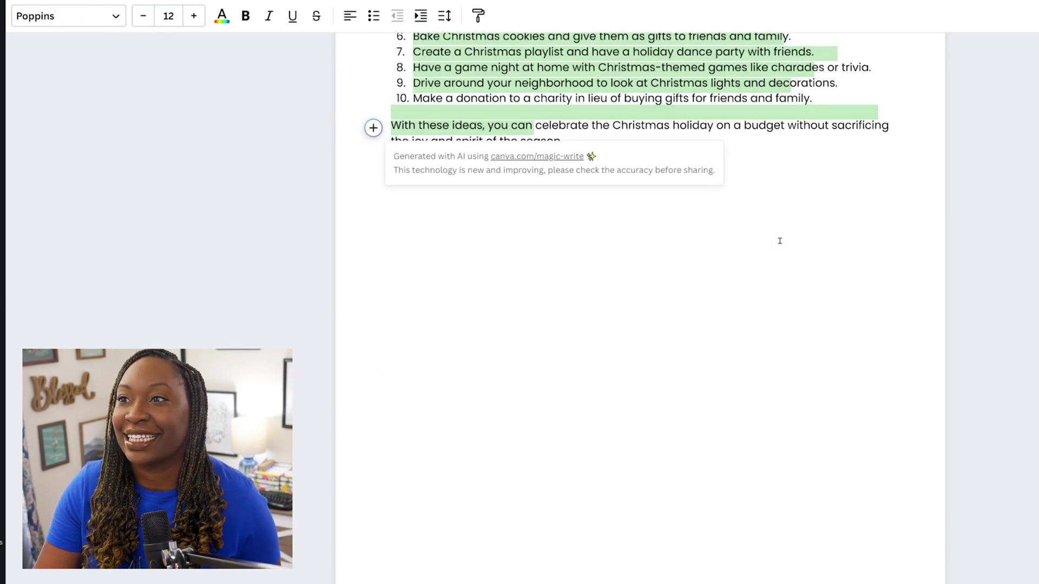
Accept the ten generated budget Christmas ideas into the Doc, then select list items and the closing paragraph
scroll(780, 240, up, 5)
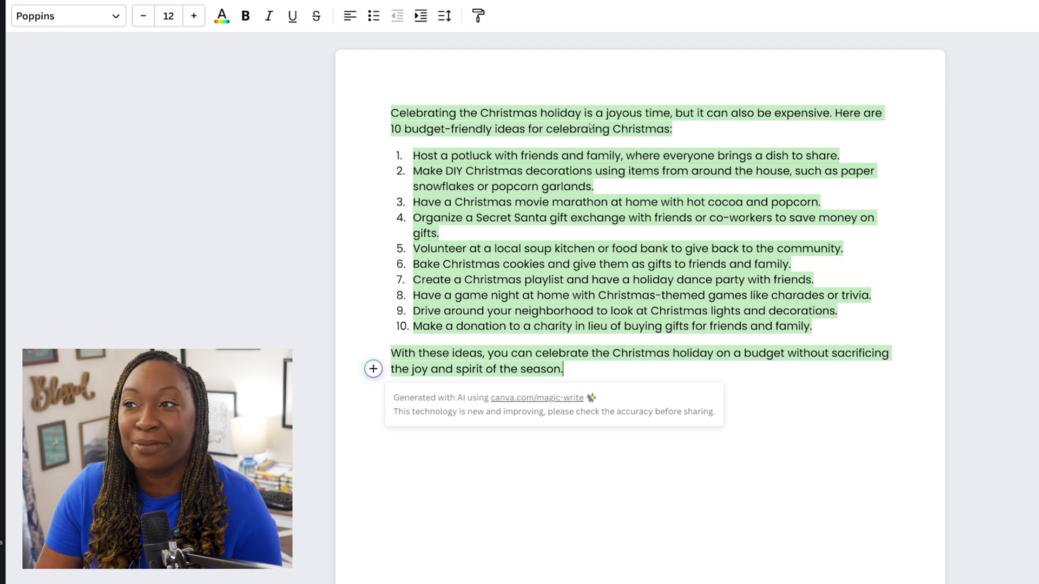
click(626, 218)
drag(529, 168, 558, 316)
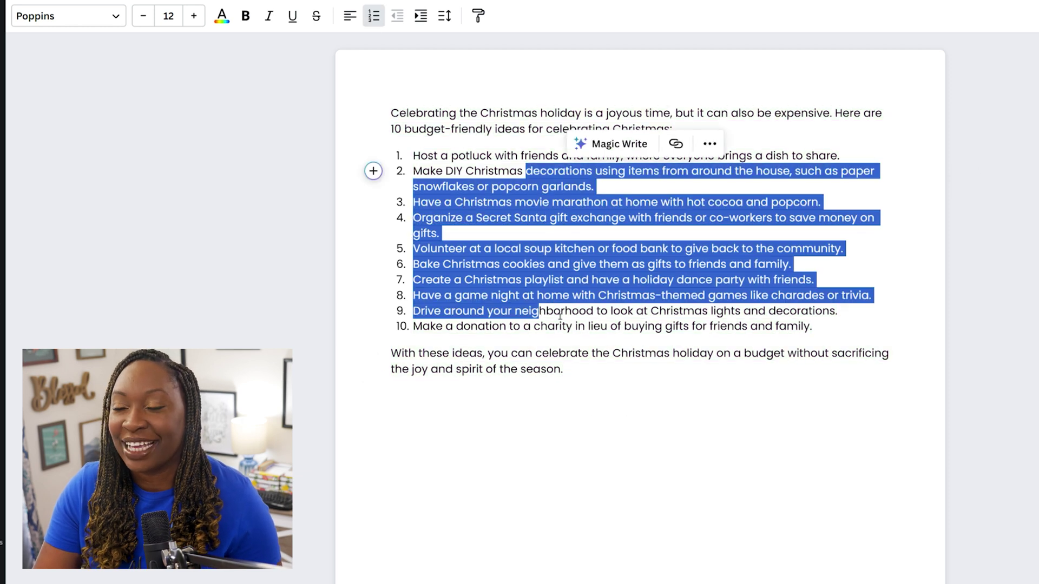
click(633, 385)
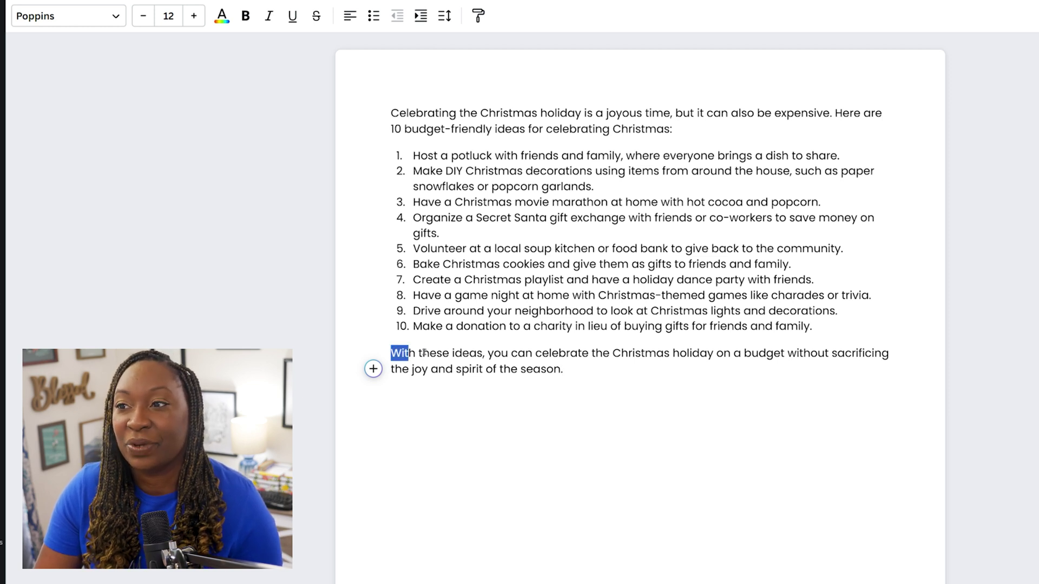
drag(390, 353, 613, 370)
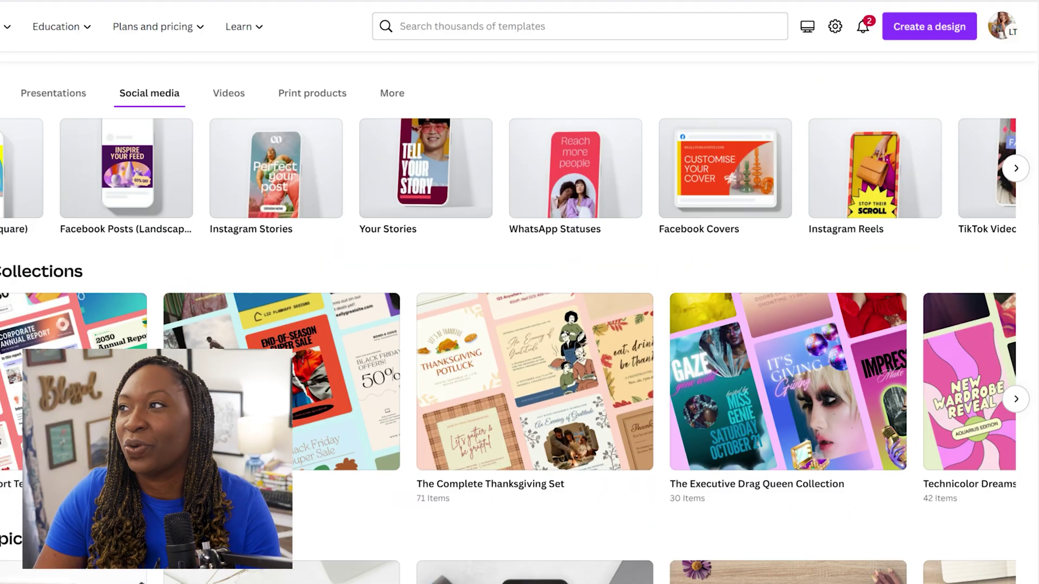
Create a square Instagram Post design and filter the templates to Christmas
click(929, 27)
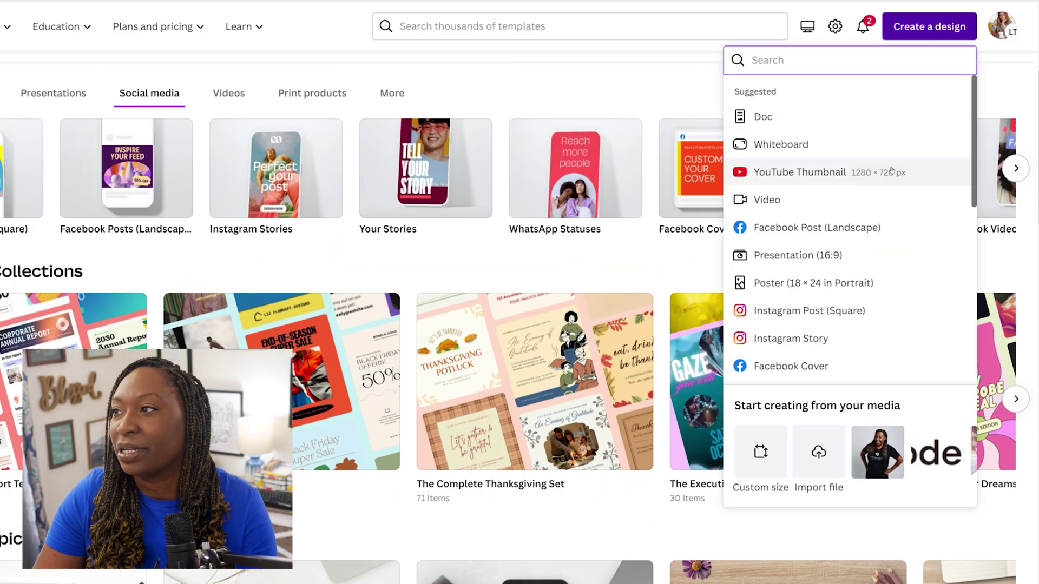
click(874, 307)
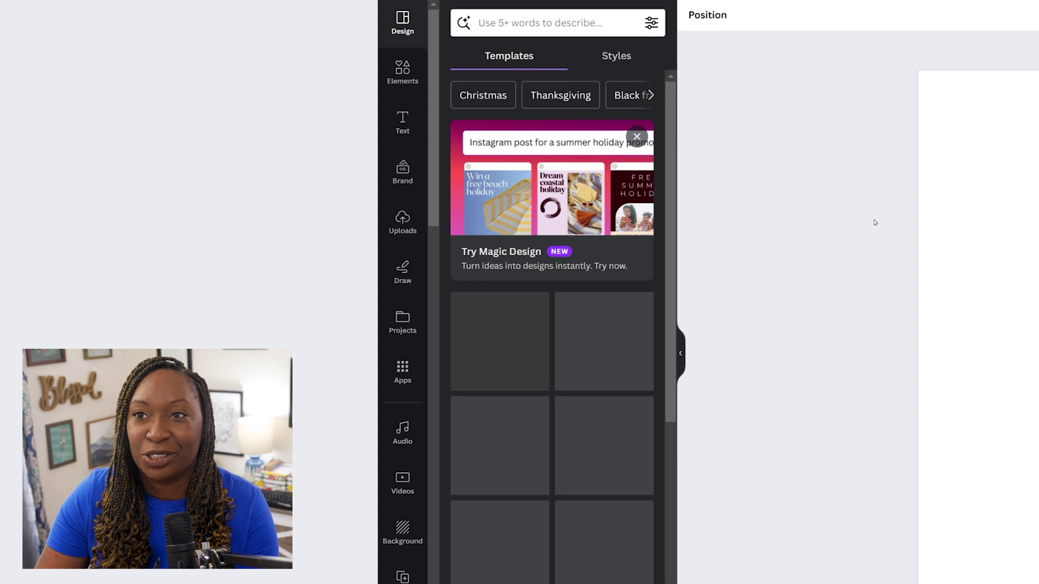
click(461, 95)
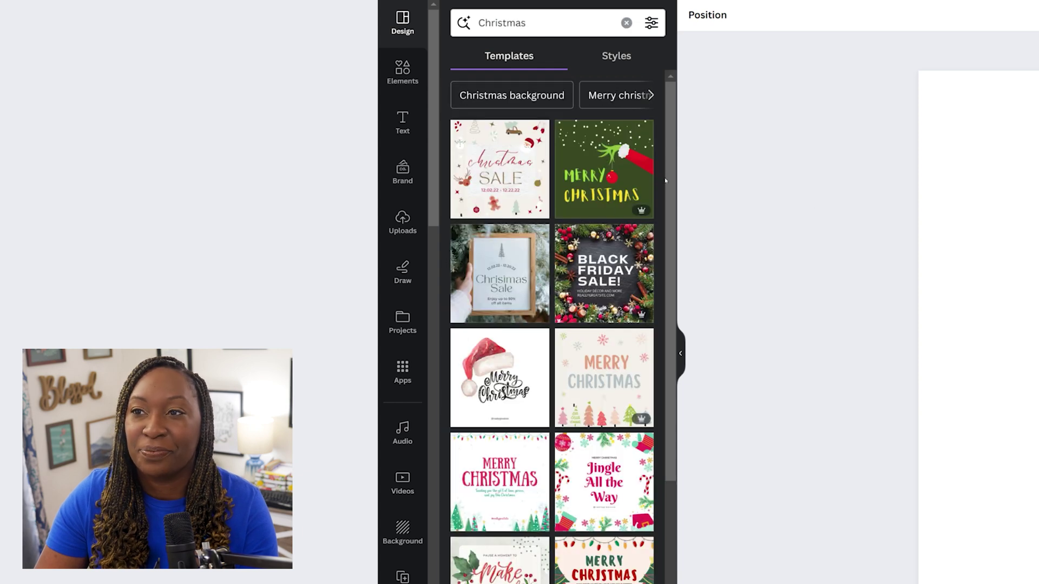
Apply the Beige and Red Minimalist Merry Christmas! thank-you template to the post
scroll(665, 181, down, 5)
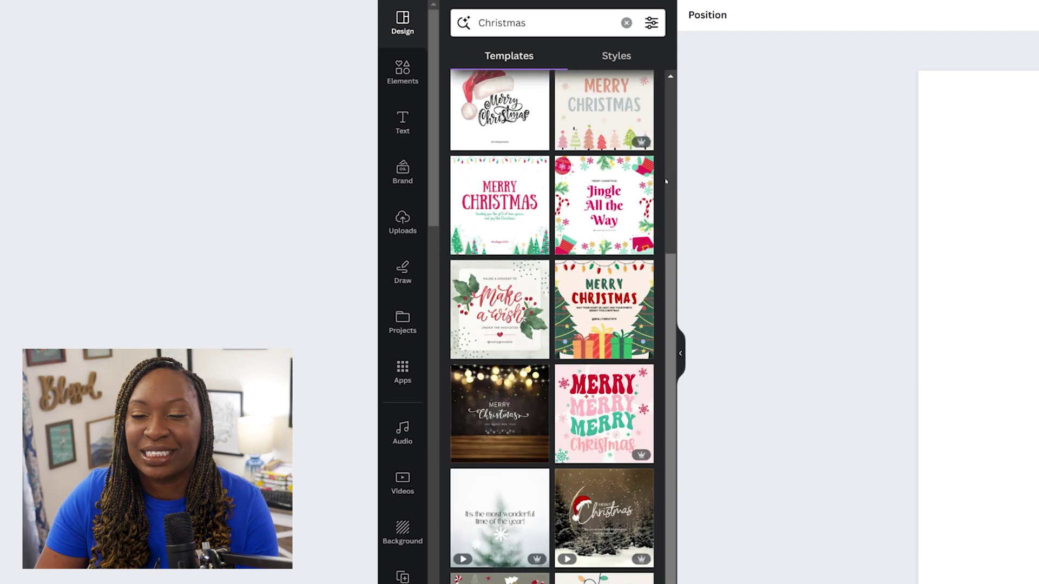
scroll(665, 181, down, 4)
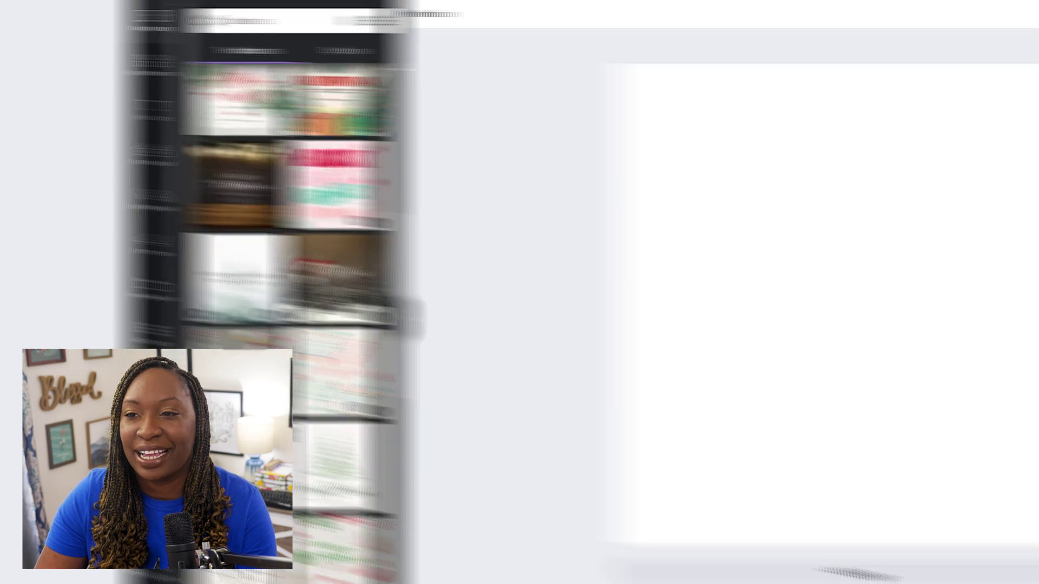
click(501, 522)
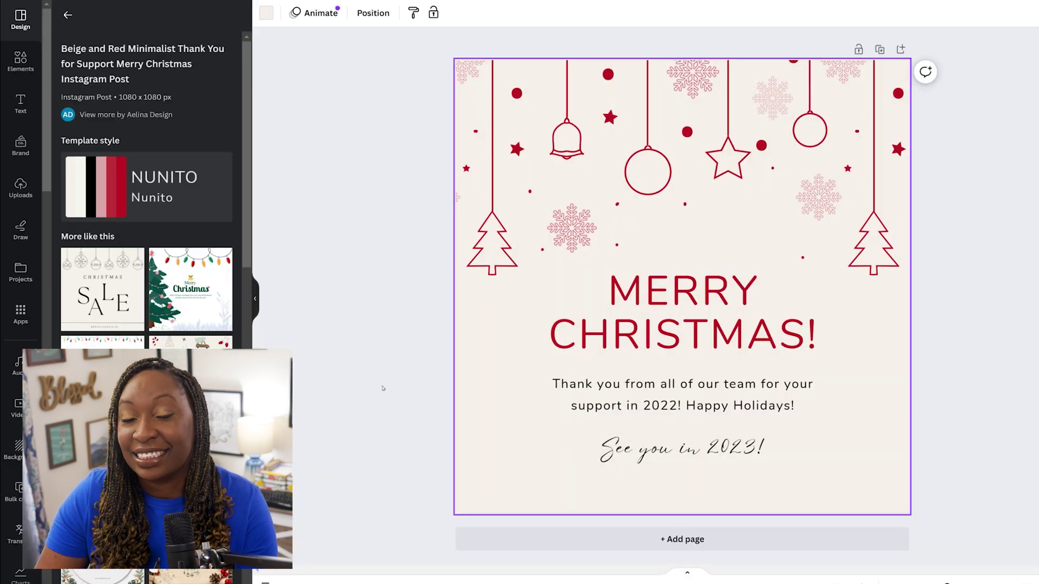
Delete the MERRY CHRISTMAS! heading and recolour the 'See you in 2023!' line red
click(613, 334)
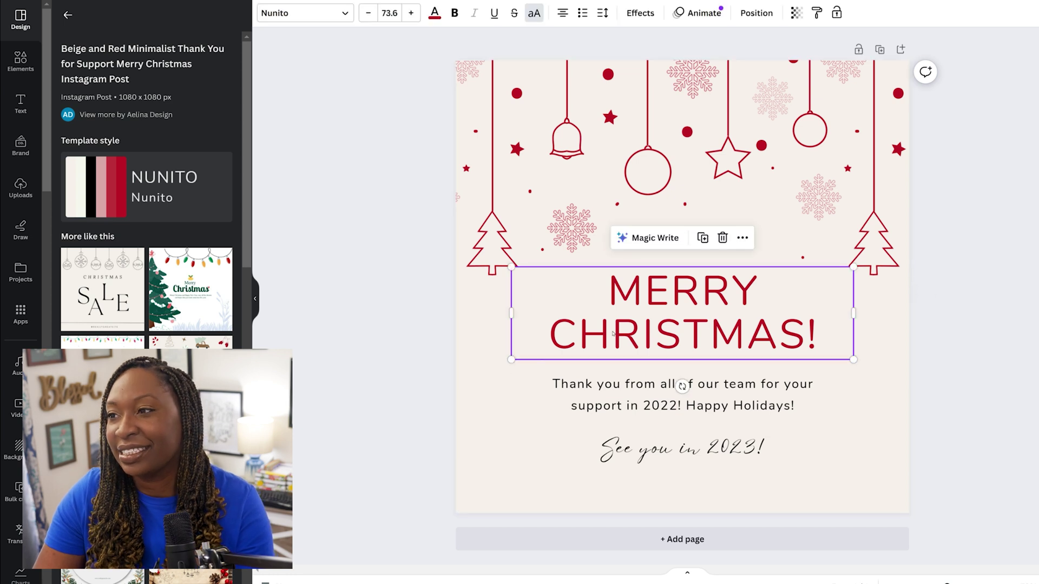
key(Delete)
click(649, 449)
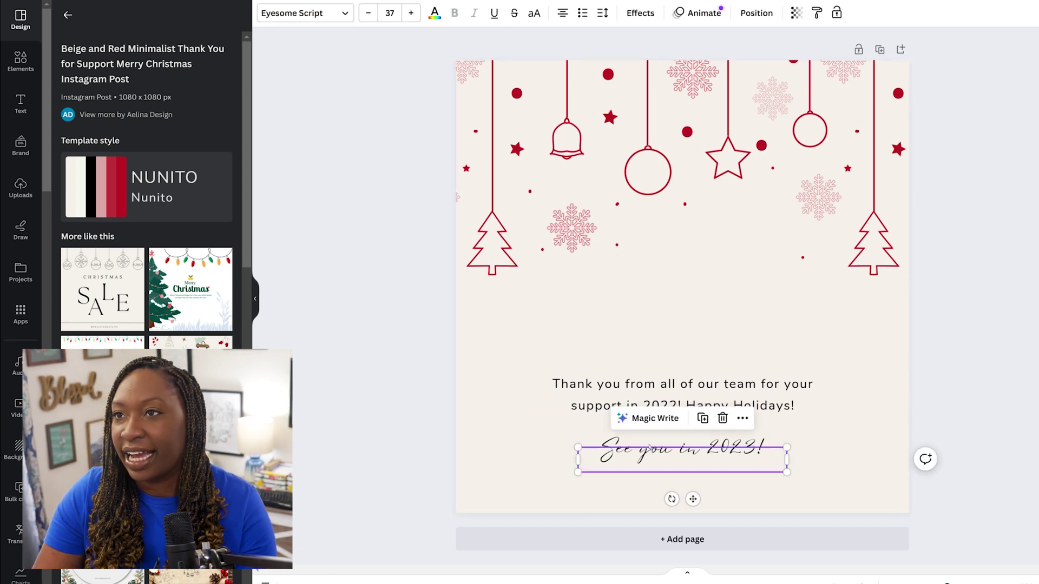
click(434, 13)
click(220, 274)
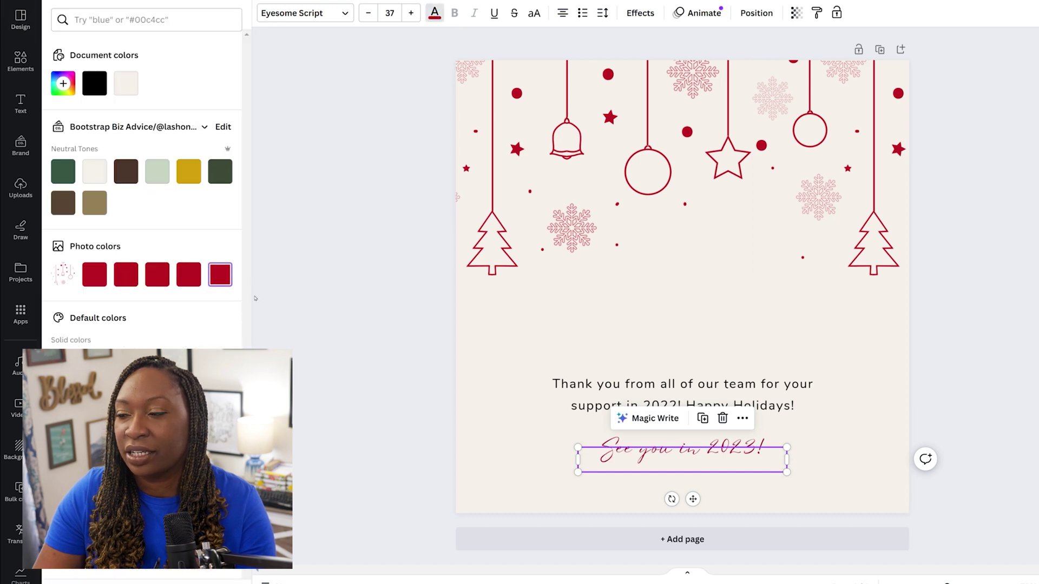
click(476, 463)
Retype that line as '10 Budget Friendly Ways to Celebrate Christmas', widen and centre it, and raise the thank-you text
double_click(652, 457)
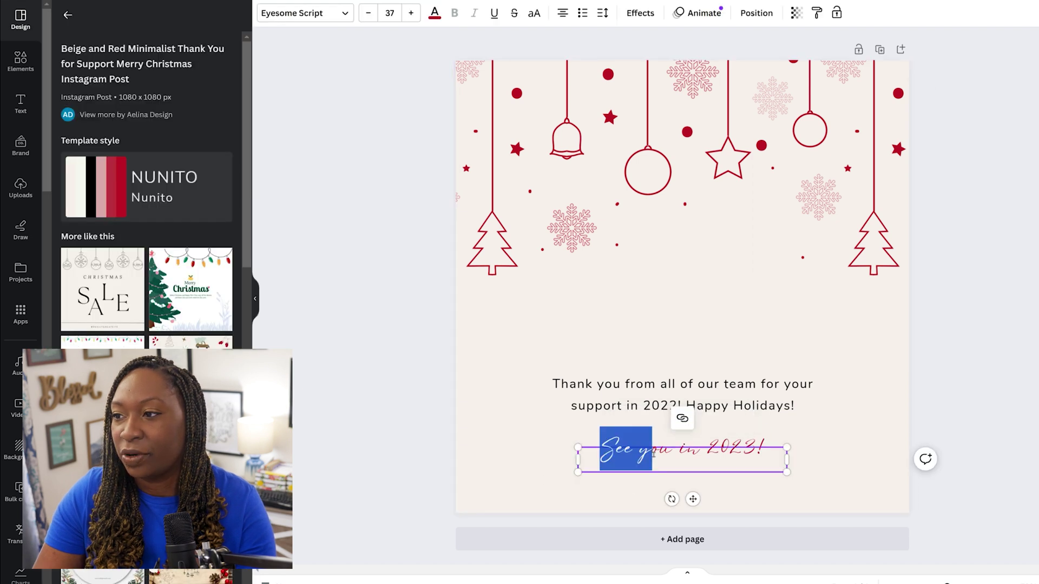
key(ctrl+a)
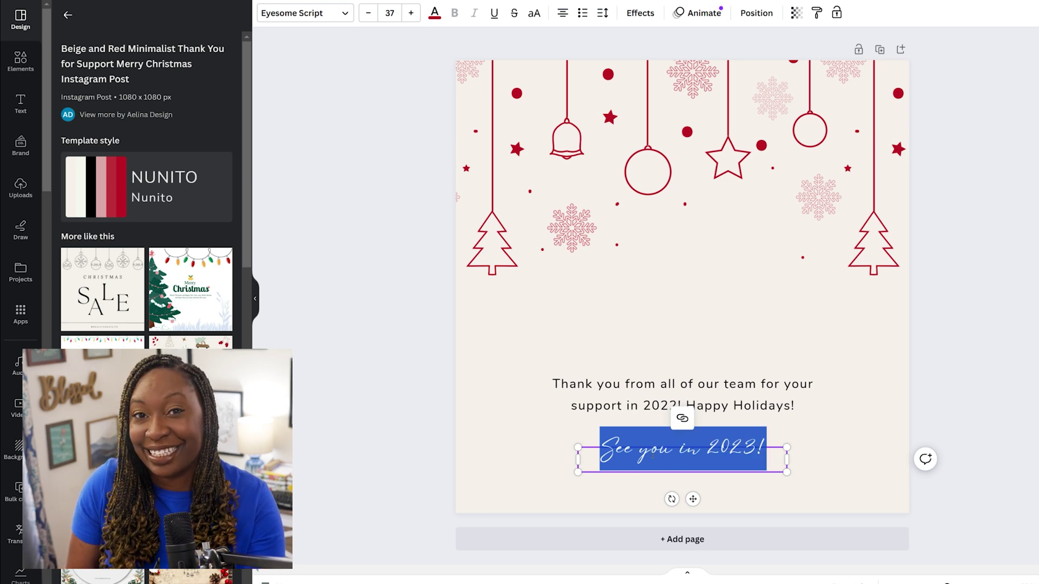
text(10)
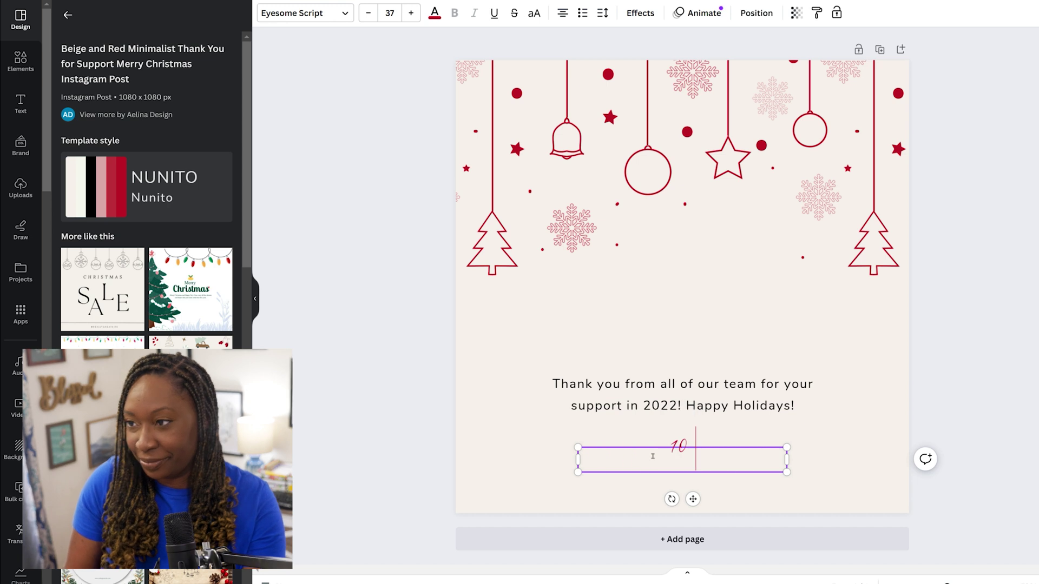
text( Budget Fri)
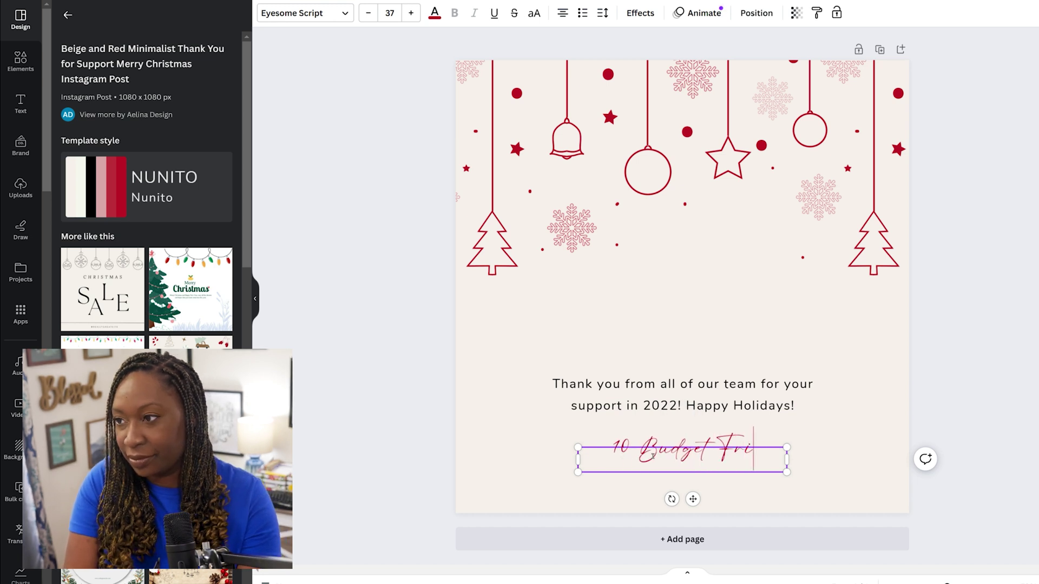
text(endly)
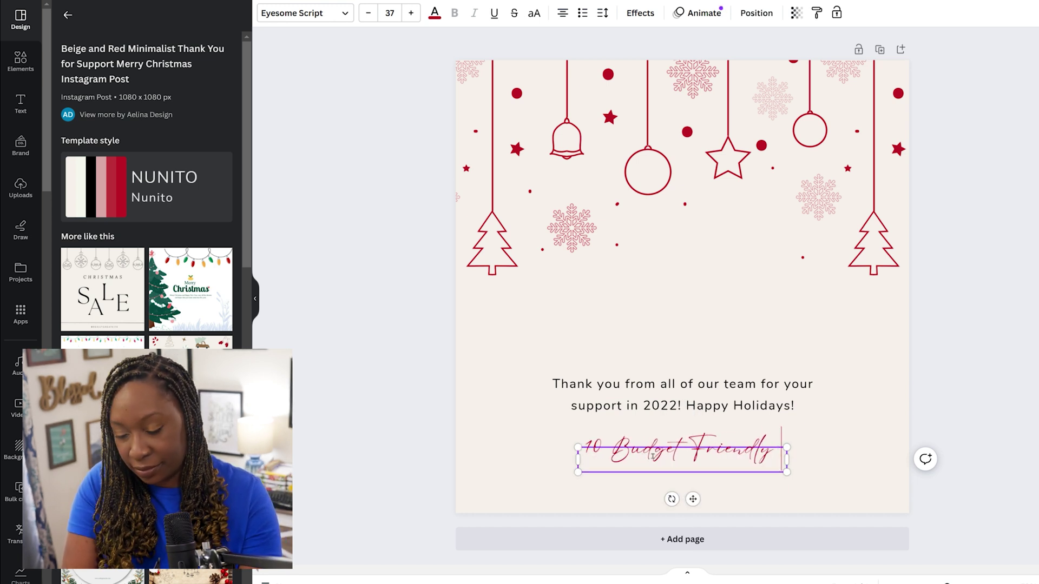
text( Ways to Celebr)
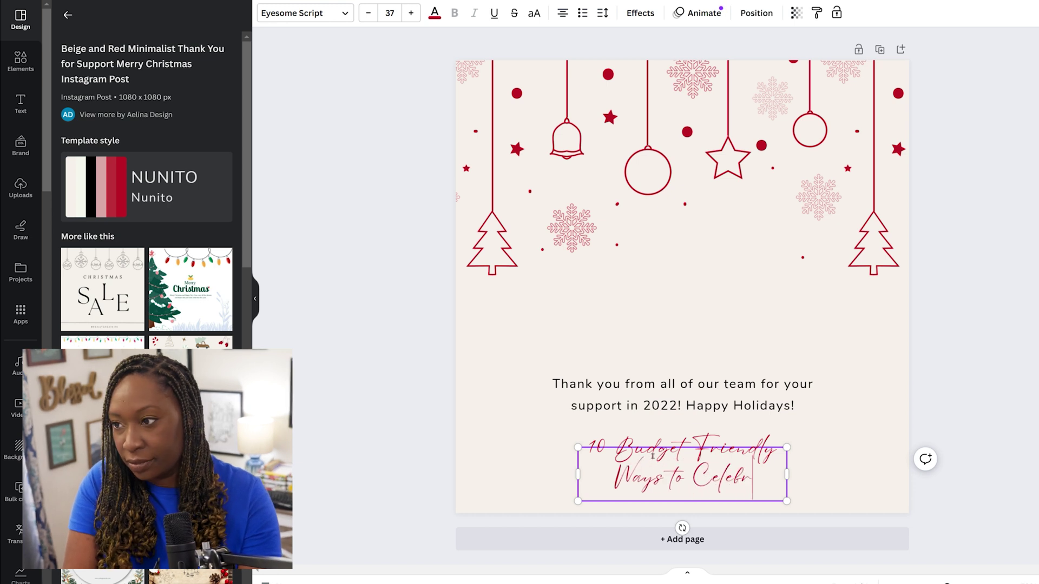
text(ate Christmas)
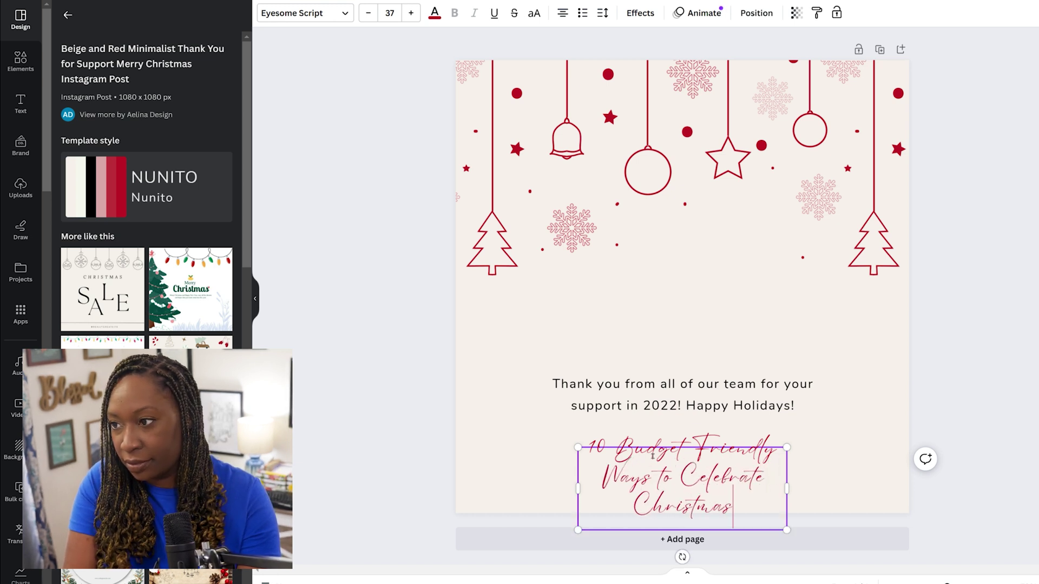
drag(576, 488, 489, 481)
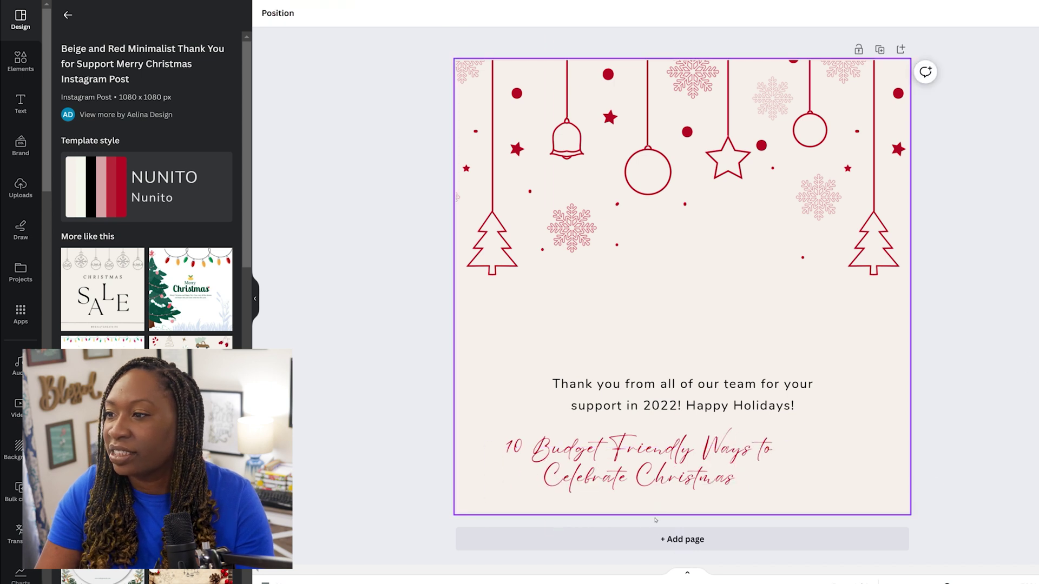
drag(649, 467, 694, 466)
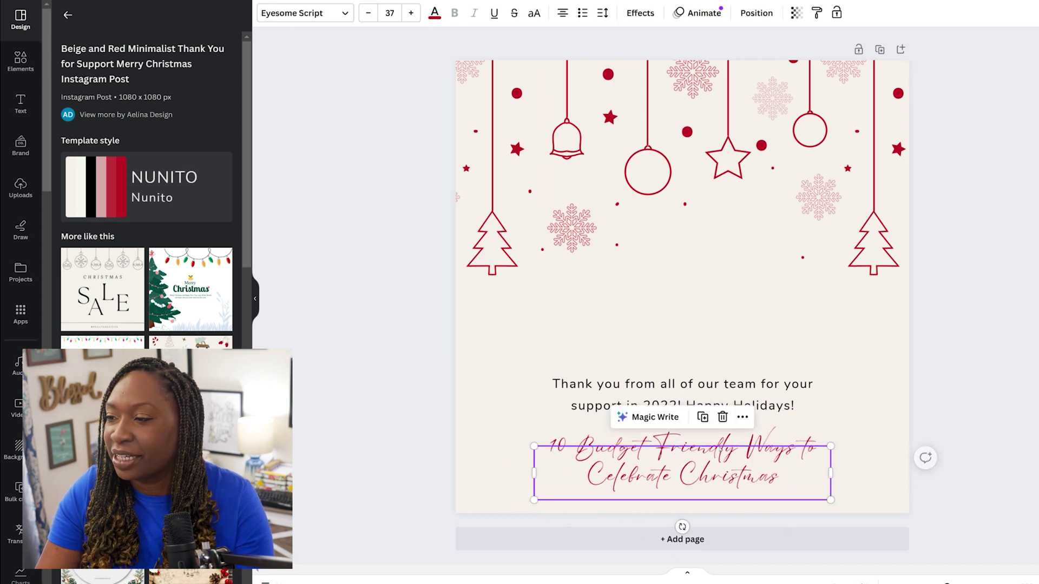
drag(744, 386, 744, 329)
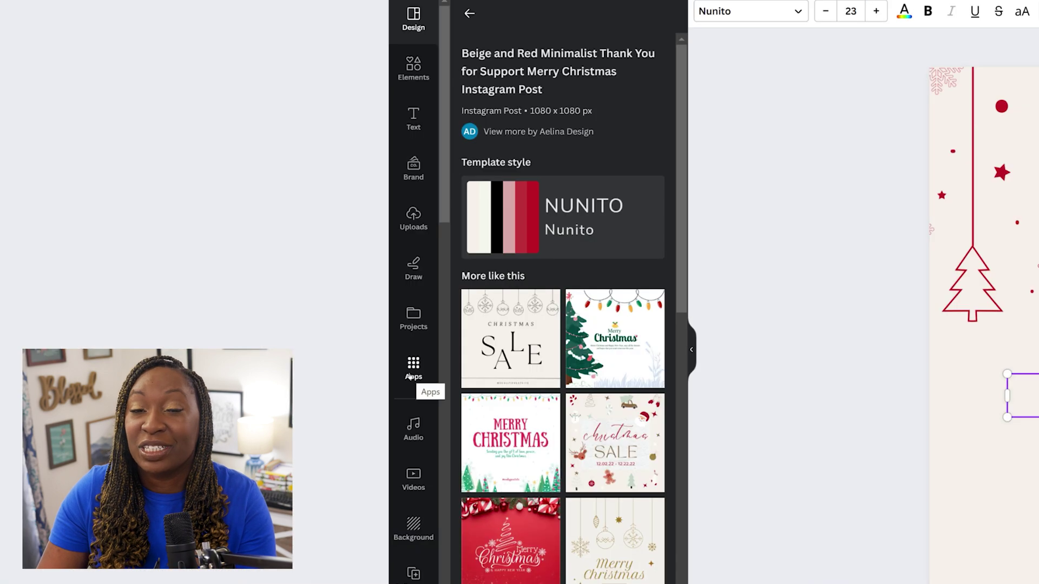
Find the Bulk create app via an Apps search for 'bulk create' and choose manual data entry
click(412, 368)
click(526, 19)
text(bul)
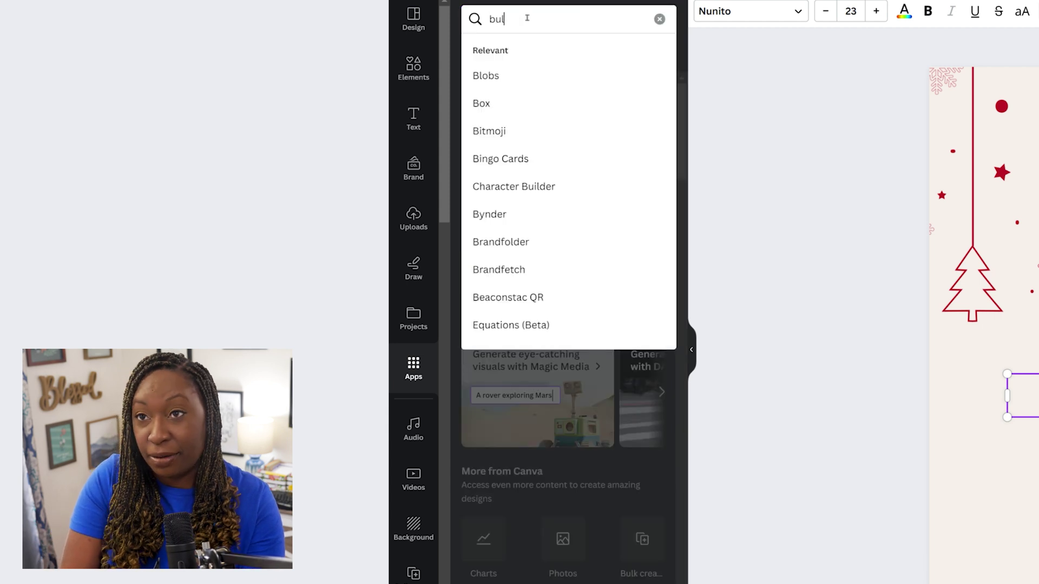
text(k create)
key(Return)
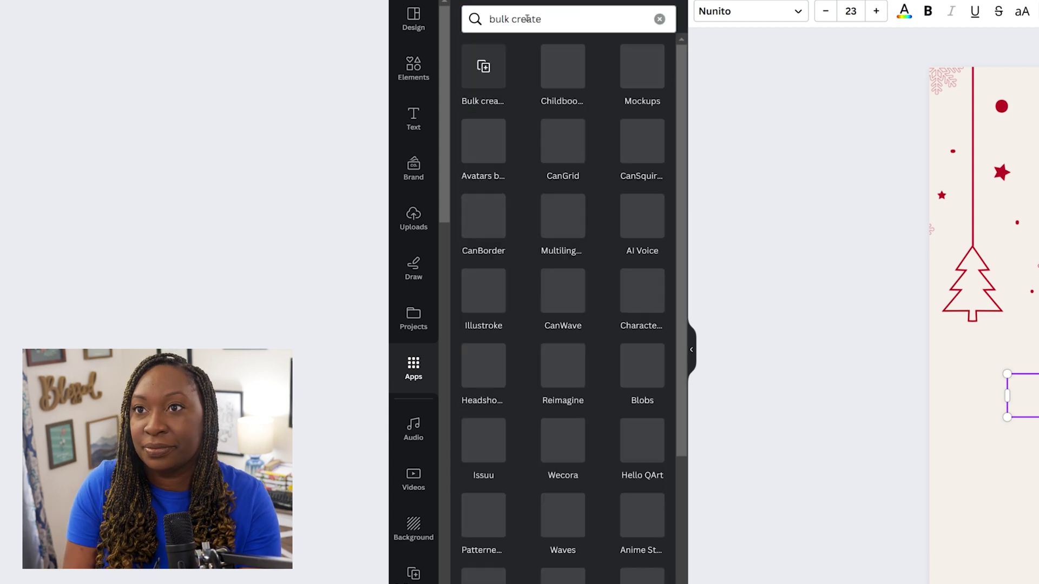
click(482, 70)
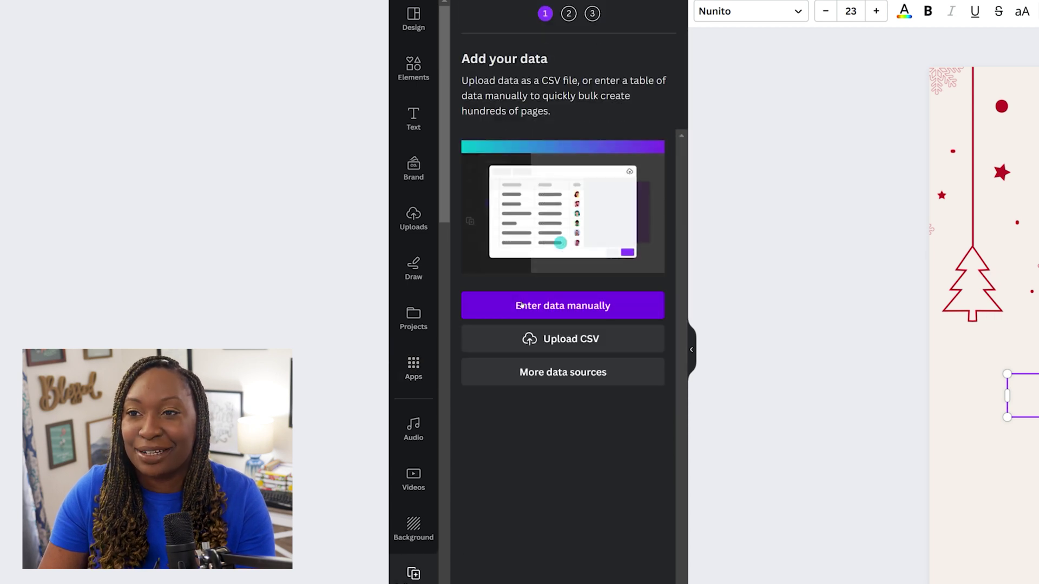
click(521, 305)
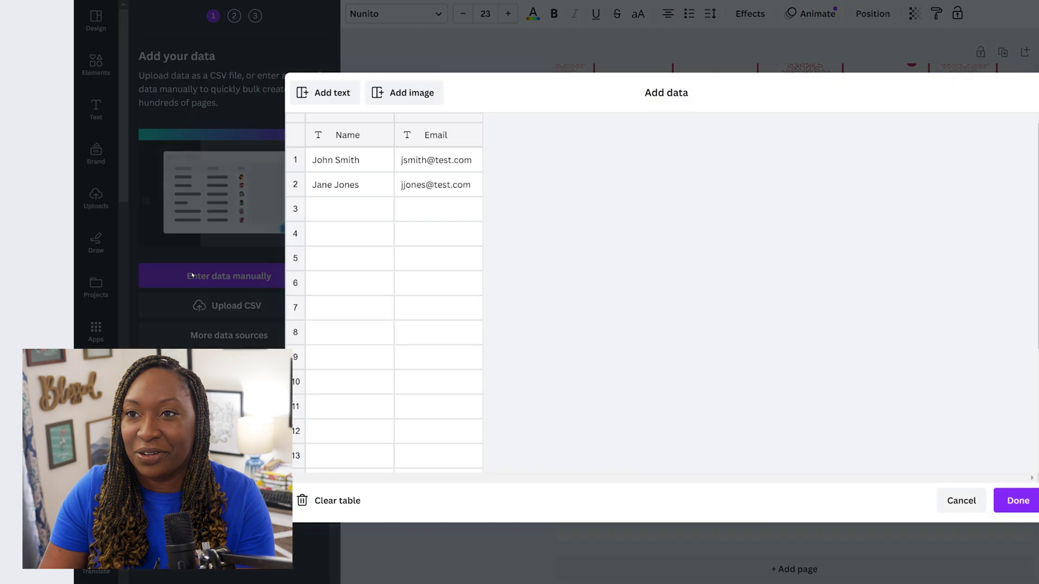
Clear the sample table, paste the ten Christmas ideas into it, and name the column 'Holiday Ideas'
click(339, 501)
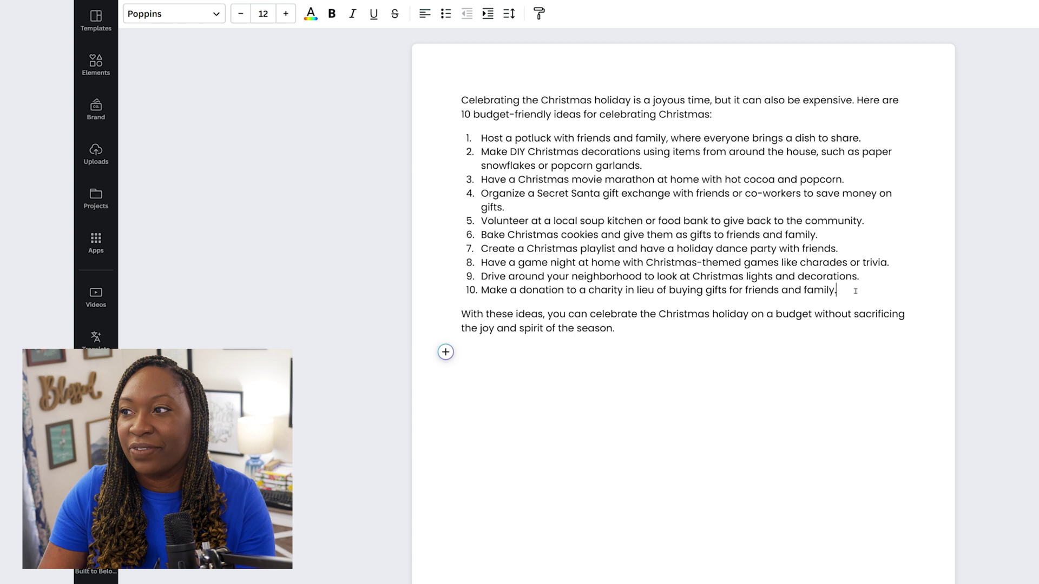
drag(855, 291, 481, 138)
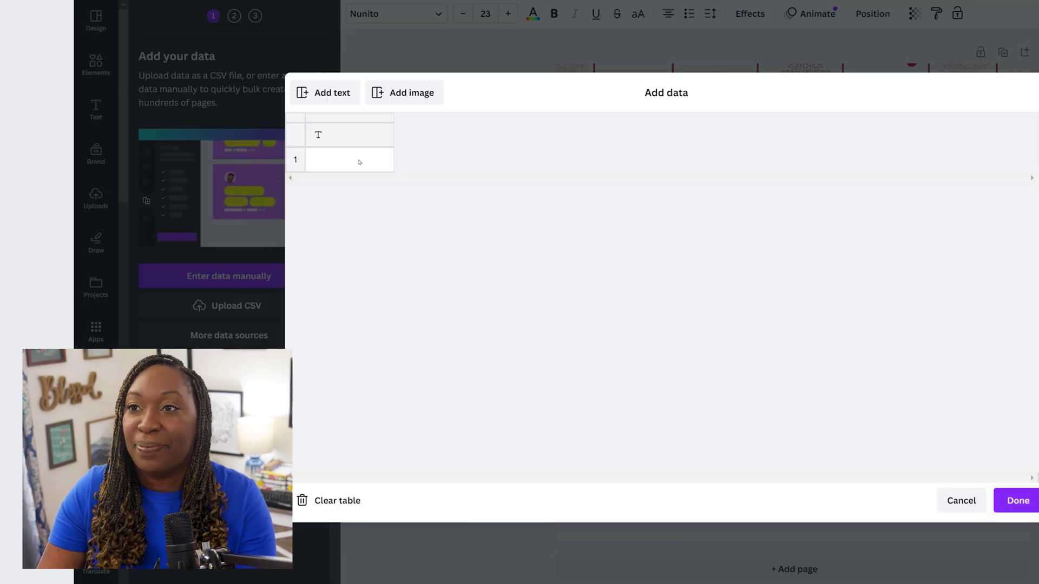
click(359, 161)
key(ctrl+v)
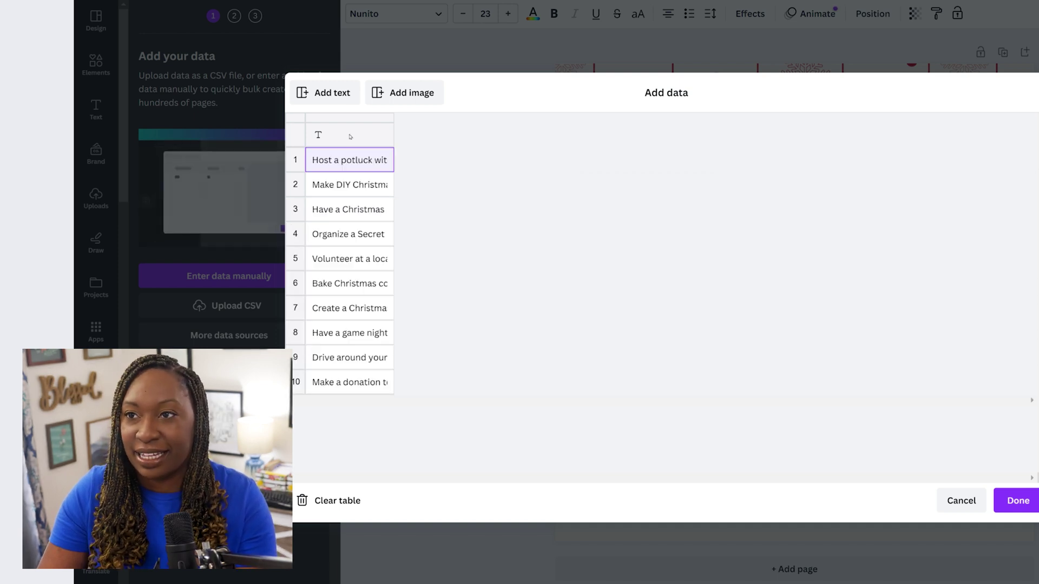
click(350, 137)
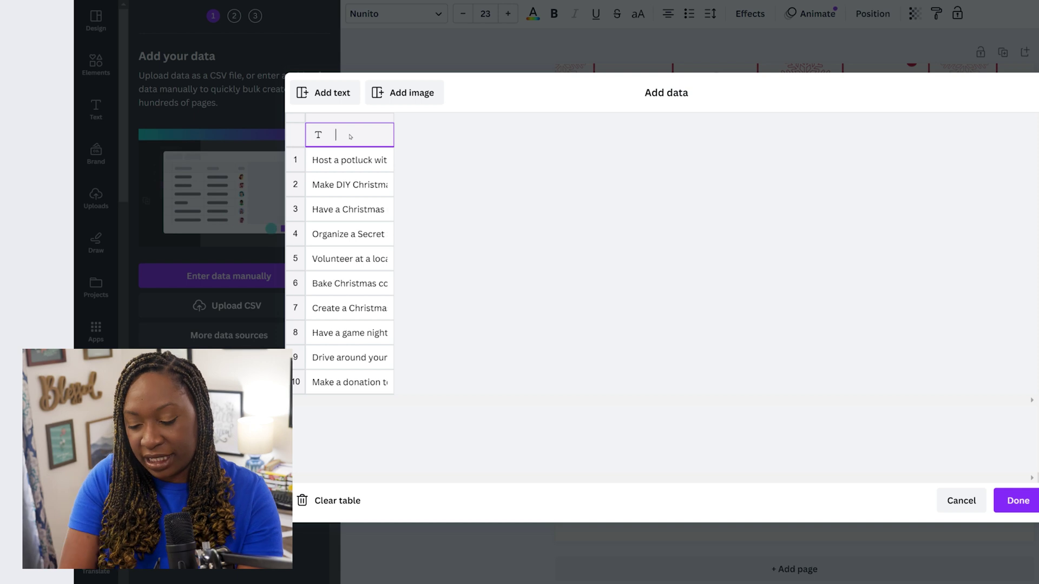
text(Holiday Ideas)
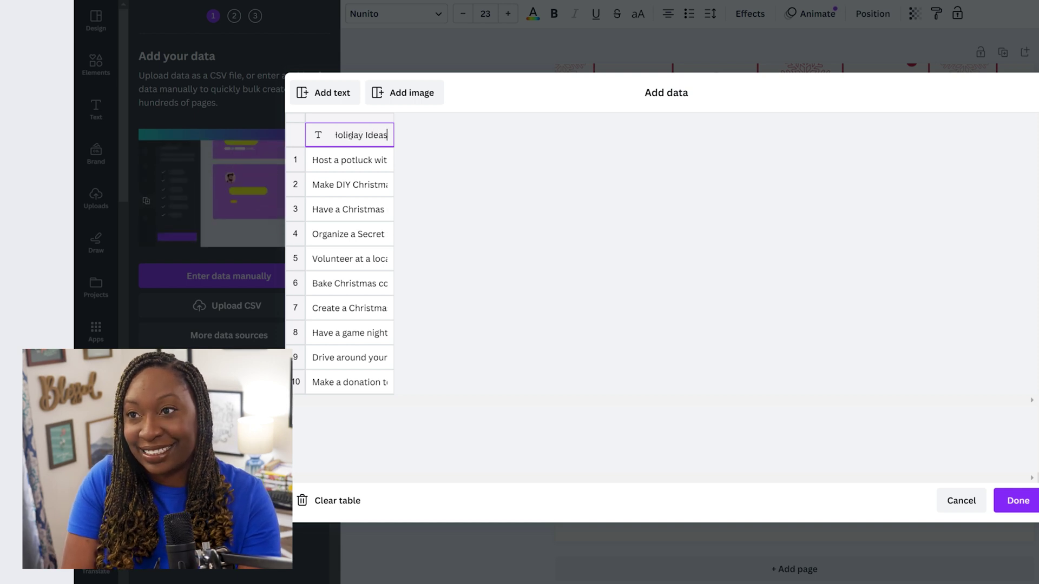
click(999, 503)
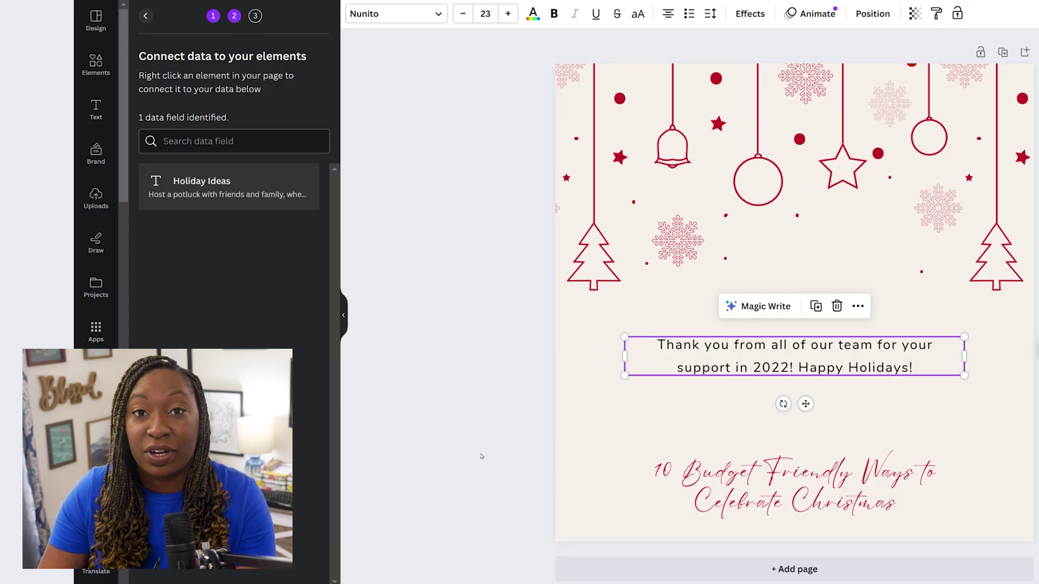
Connect the thank-you text to the Holiday Ideas field and generate 10 designs
right_click(676, 362)
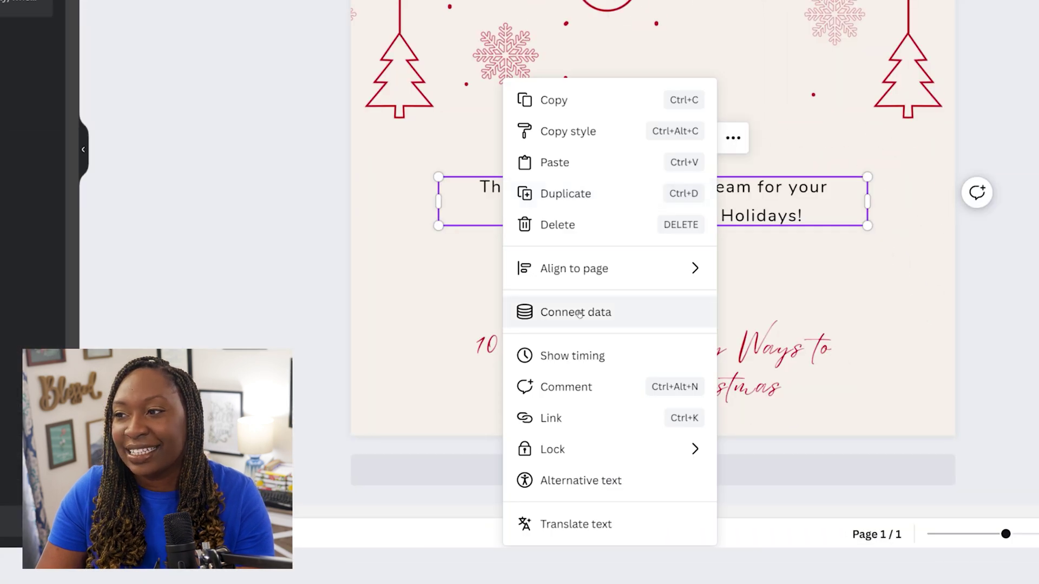
click(578, 312)
click(582, 312)
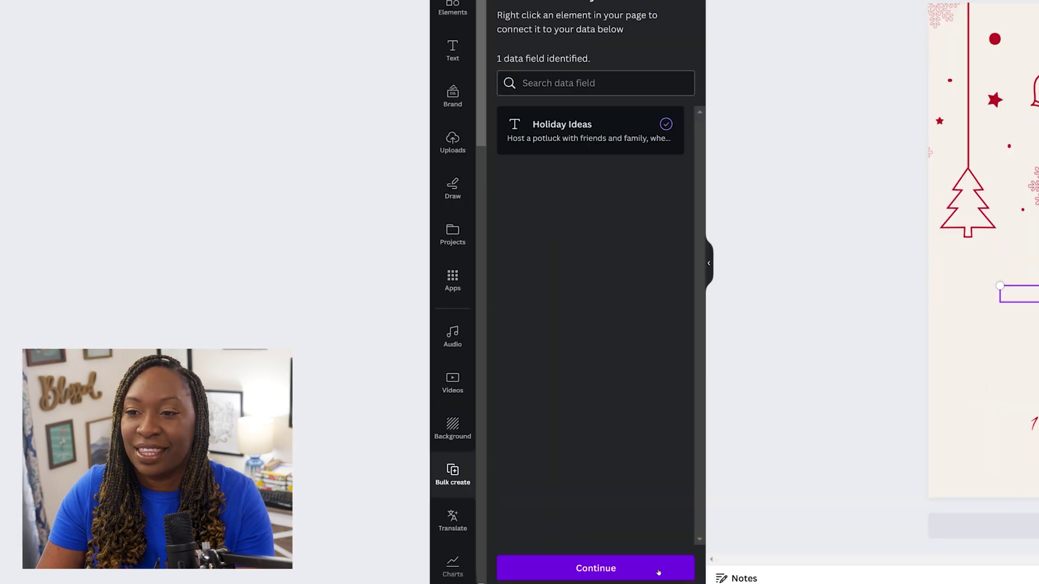
click(658, 568)
click(658, 569)
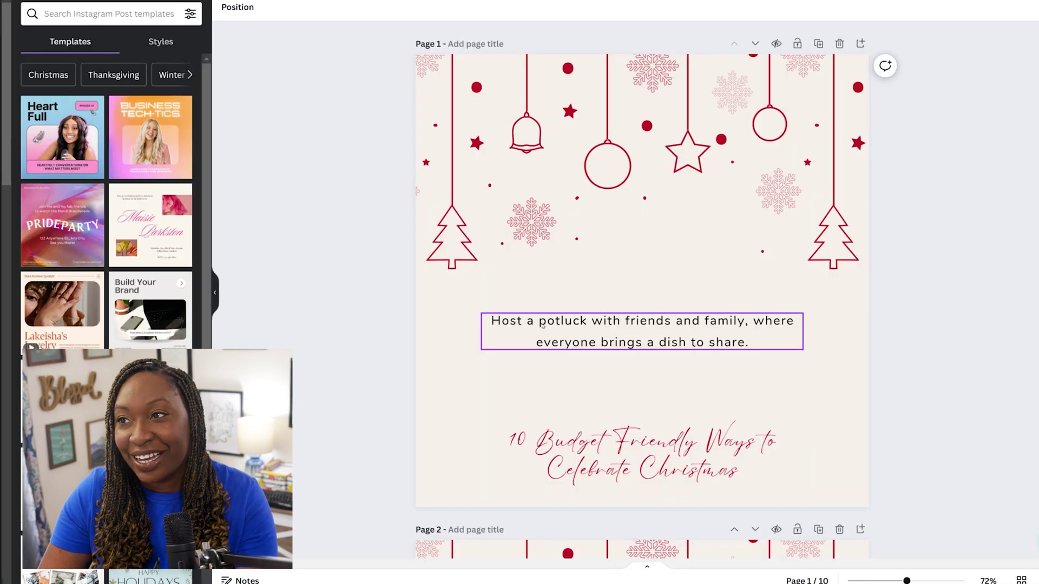
Scroll through all ten generated Christmas pages and bring up the Share menu
scroll(543, 325, down, 15)
scroll(566, 326, down, 15)
scroll(632, 278, down, 15)
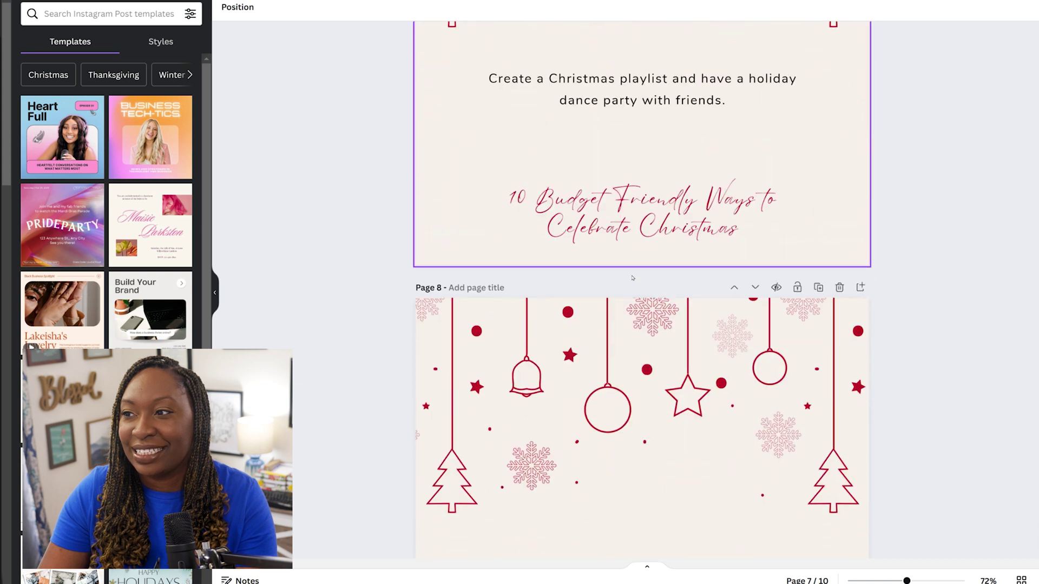
scroll(631, 278, down, 15)
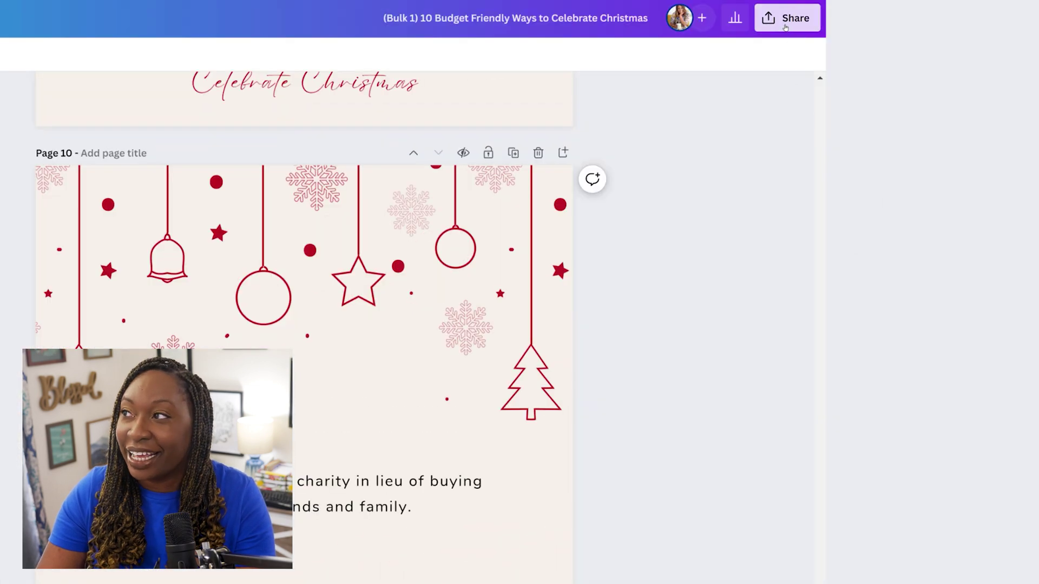
click(790, 20)
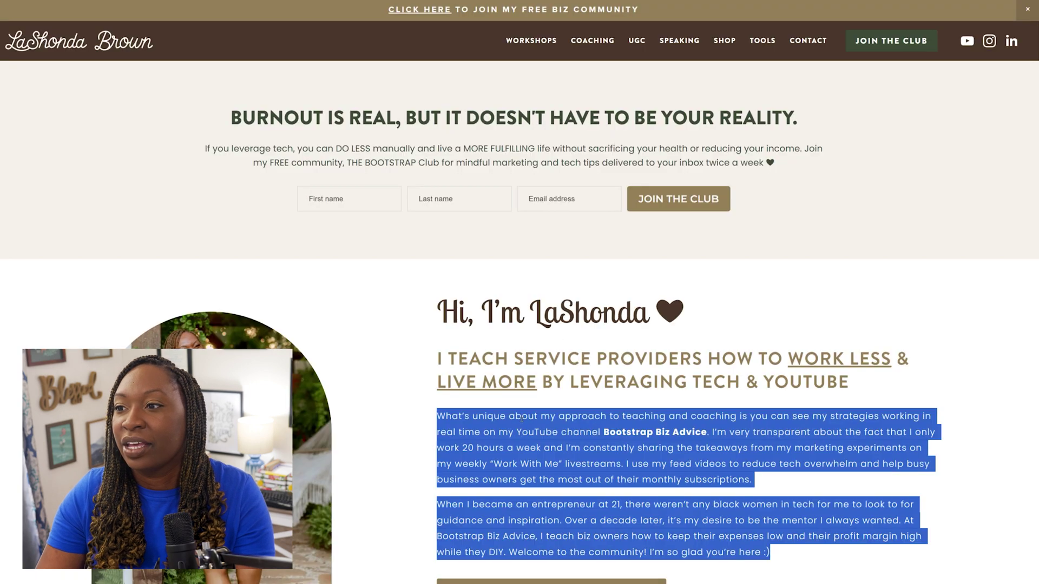
Copy the two bio paragraphs from the website and paste them into the Canva doc
right_click(521, 418)
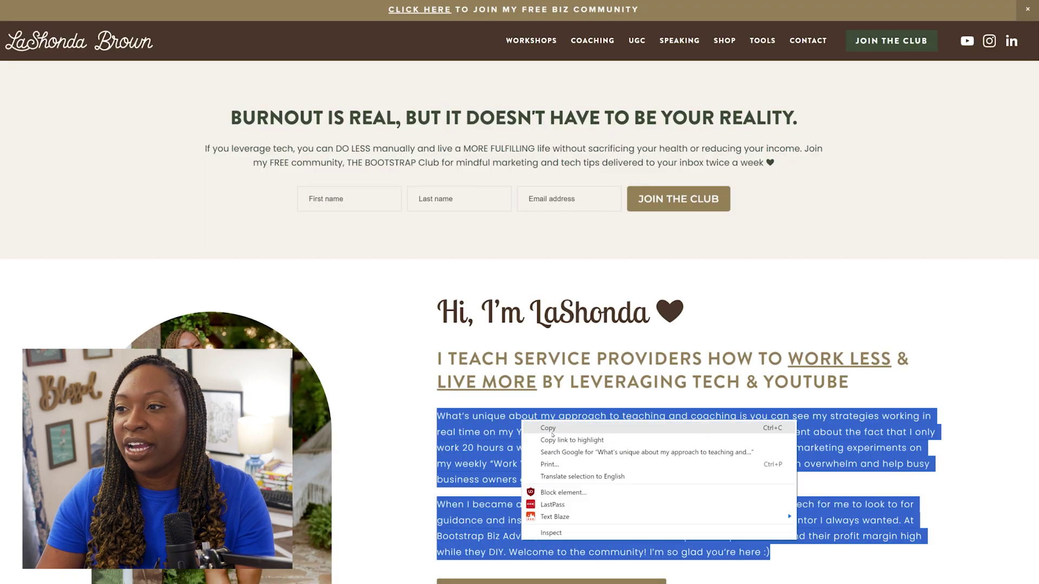
click(541, 426)
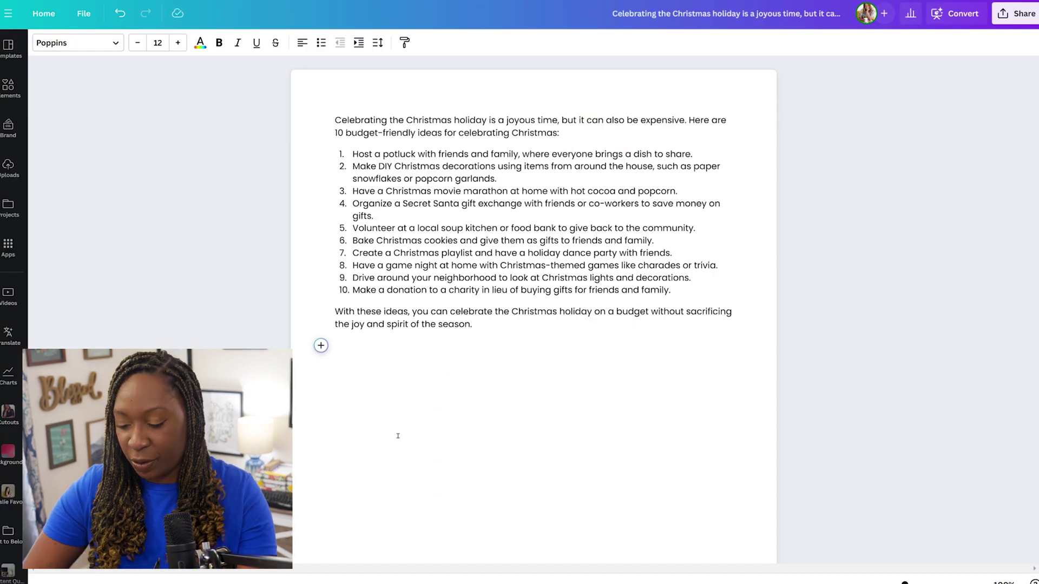
key(ctrl+v)
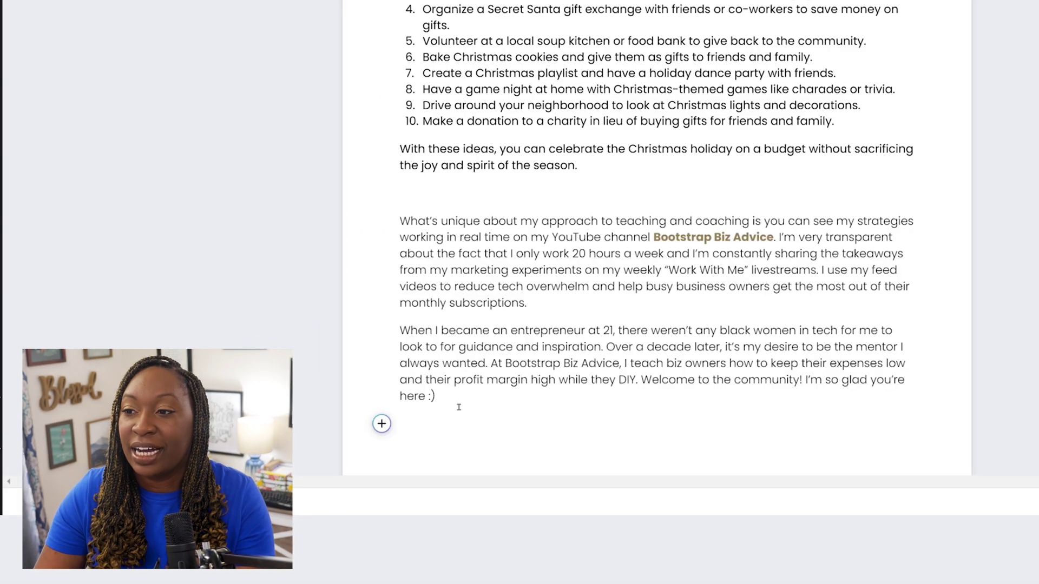
Rewrite the pasted bio with Magic Write's Rewrite option, placing the new version beneath
drag(378, 510, 336, 415)
drag(402, 283, 399, 221)
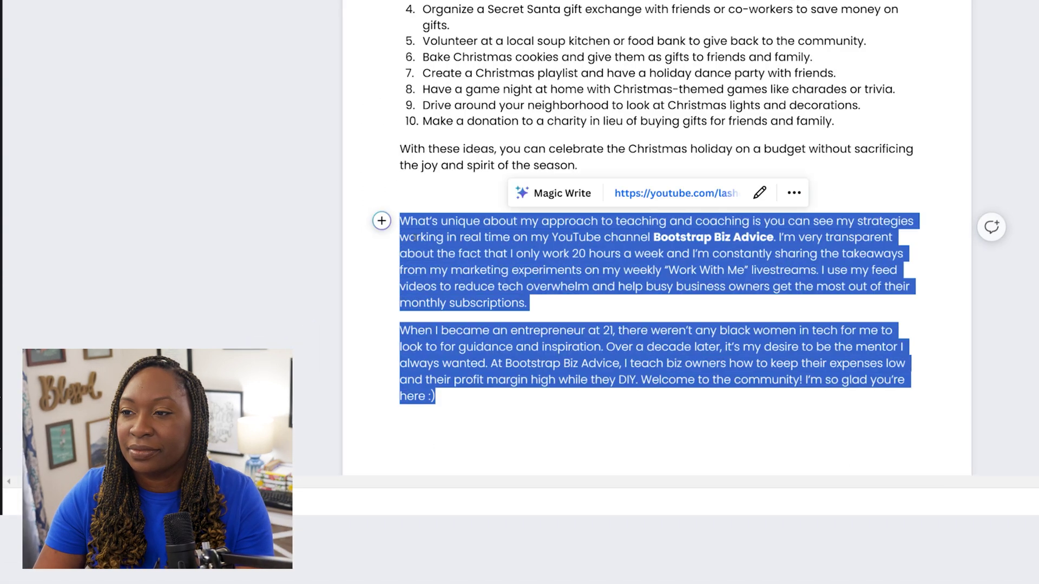
click(562, 193)
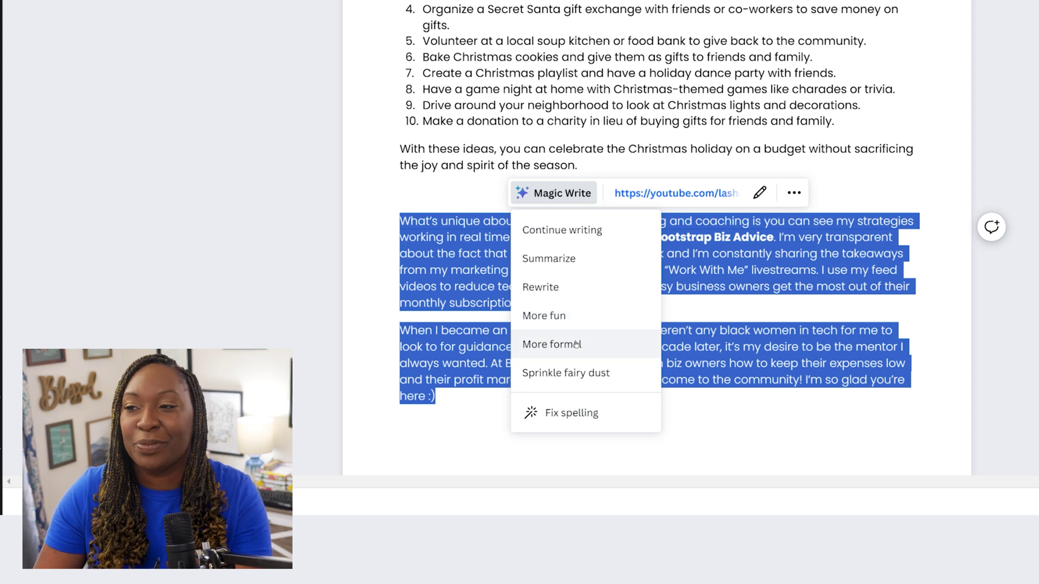
click(583, 286)
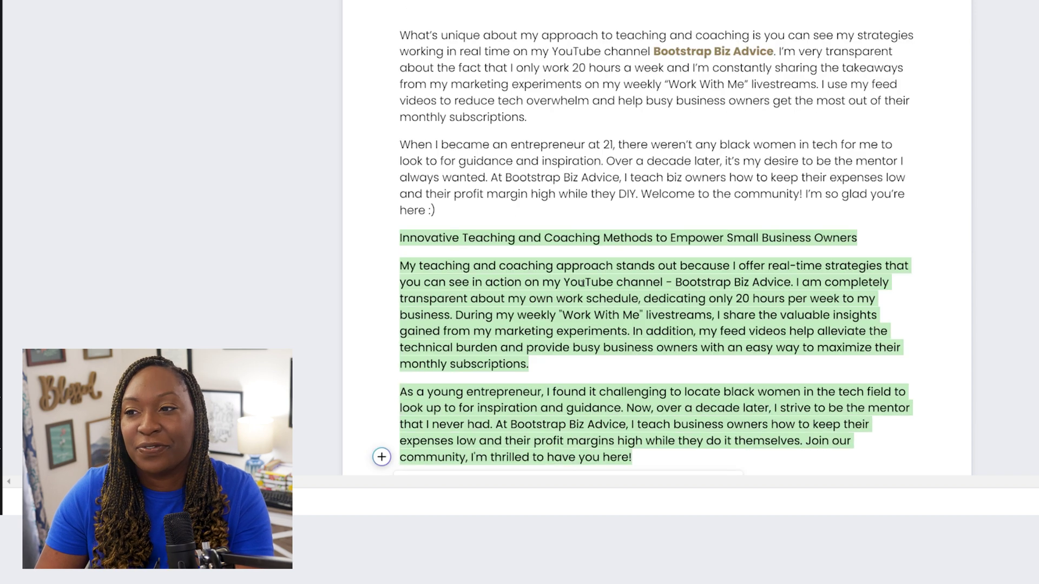
scroll(581, 282, down, 2)
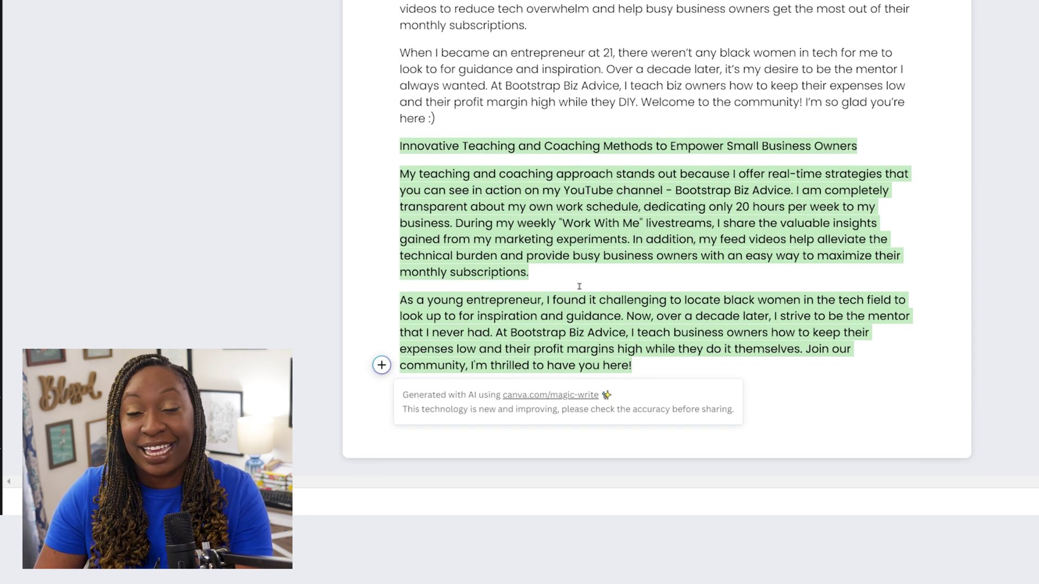